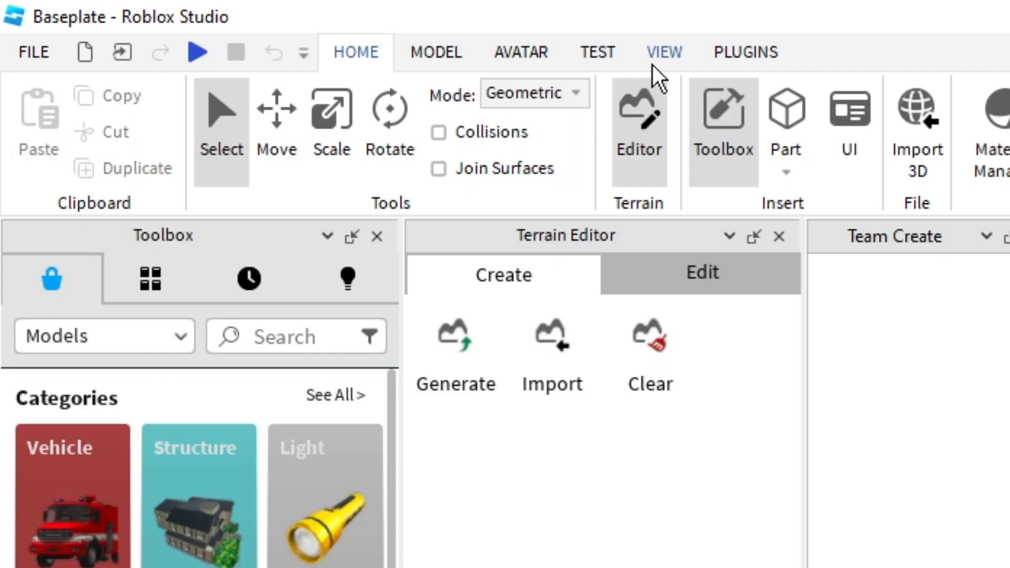
Make sure the Explorer and Properties windows are shown, and add a new Script under ServerScriptService
click(668, 60)
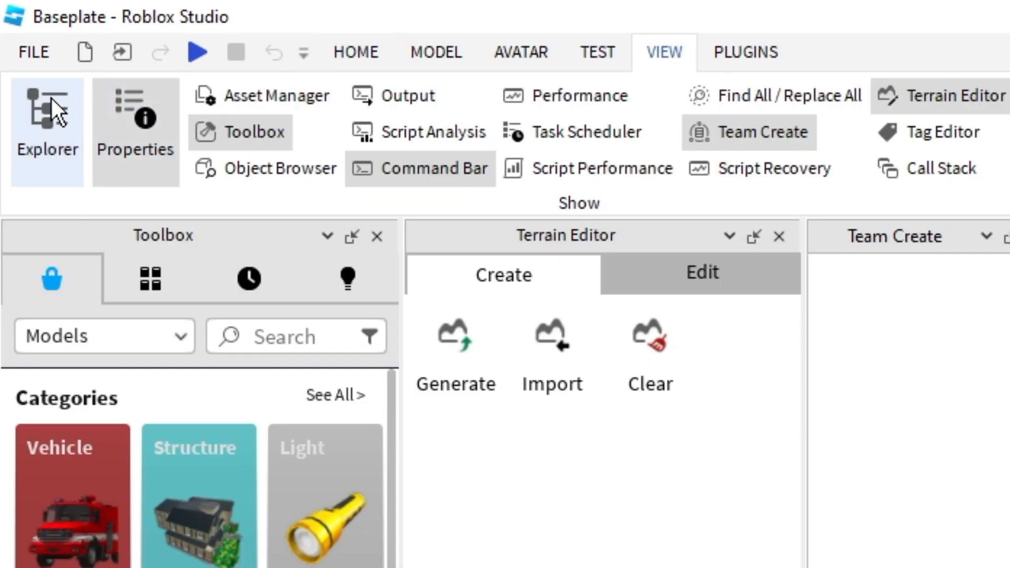
click(127, 142)
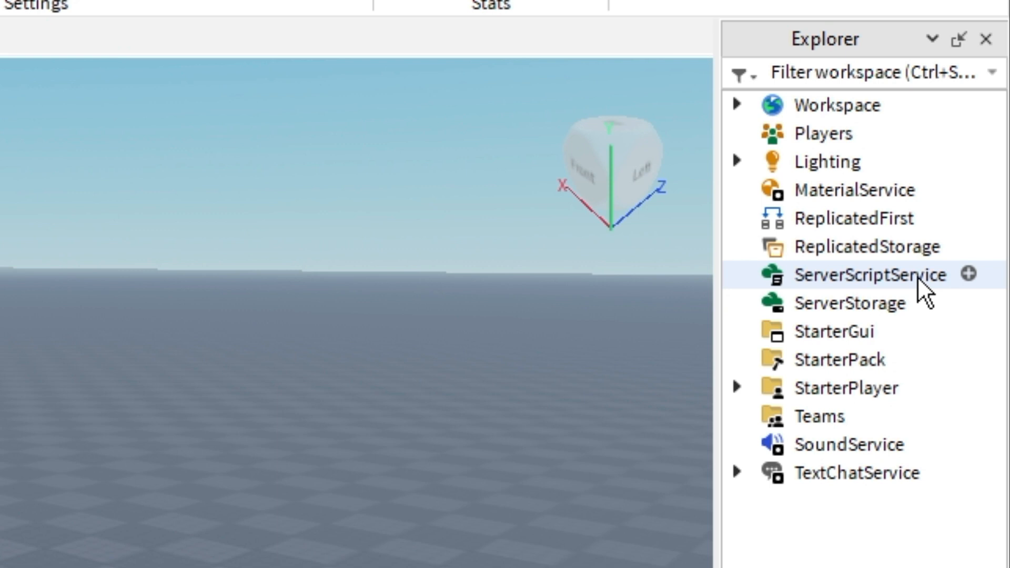
click(968, 273)
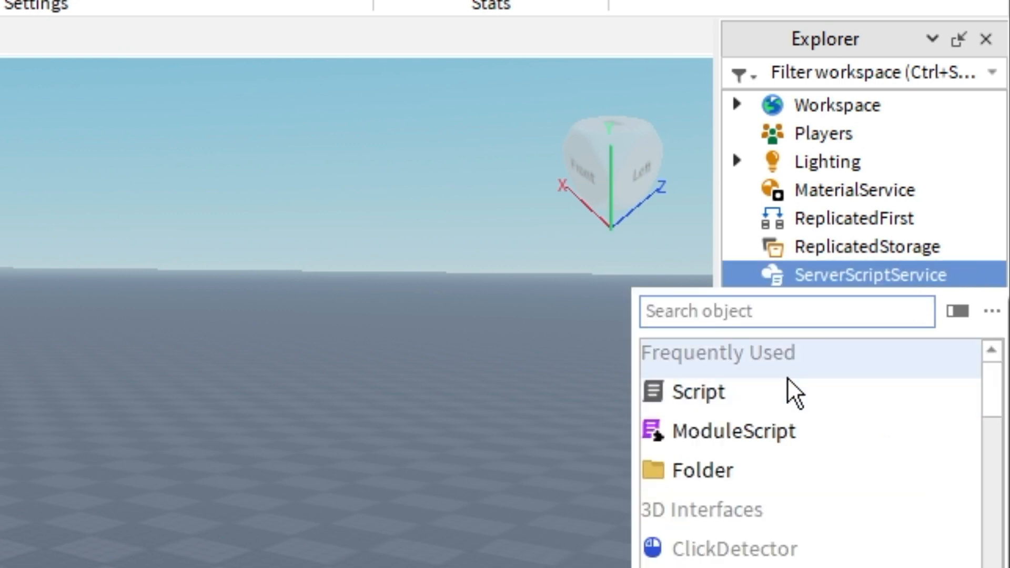
click(789, 392)
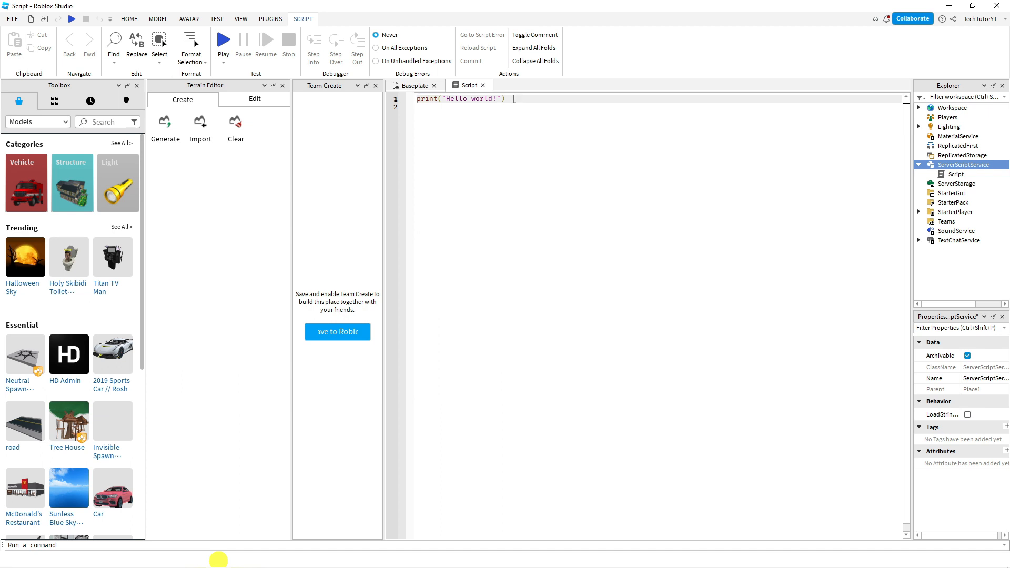
Replace the script's default Hello world line with the copied badge-awarding code that uses BadgeService when a player joins
drag(523, 99, 407, 99)
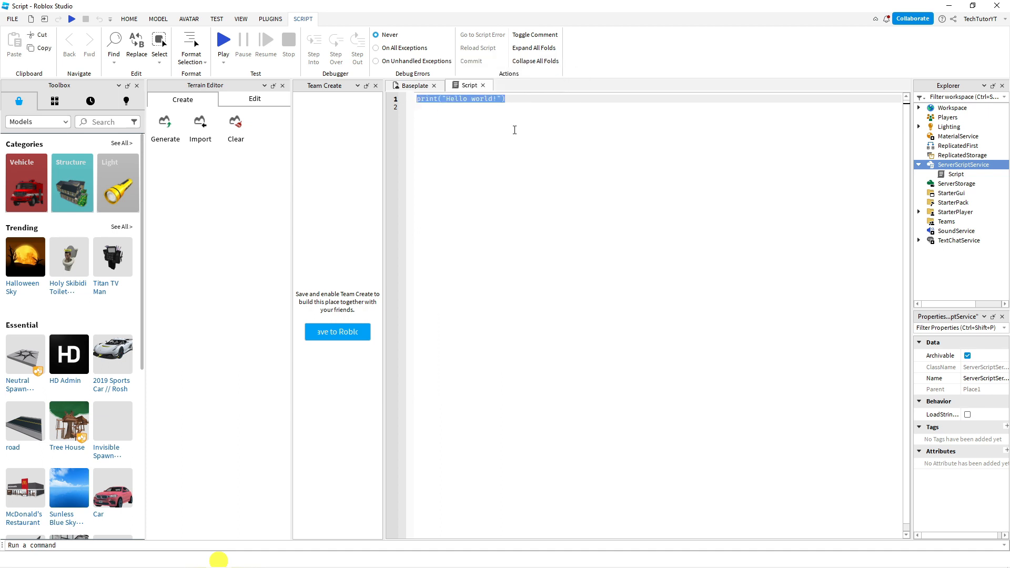
key(BackSpace)
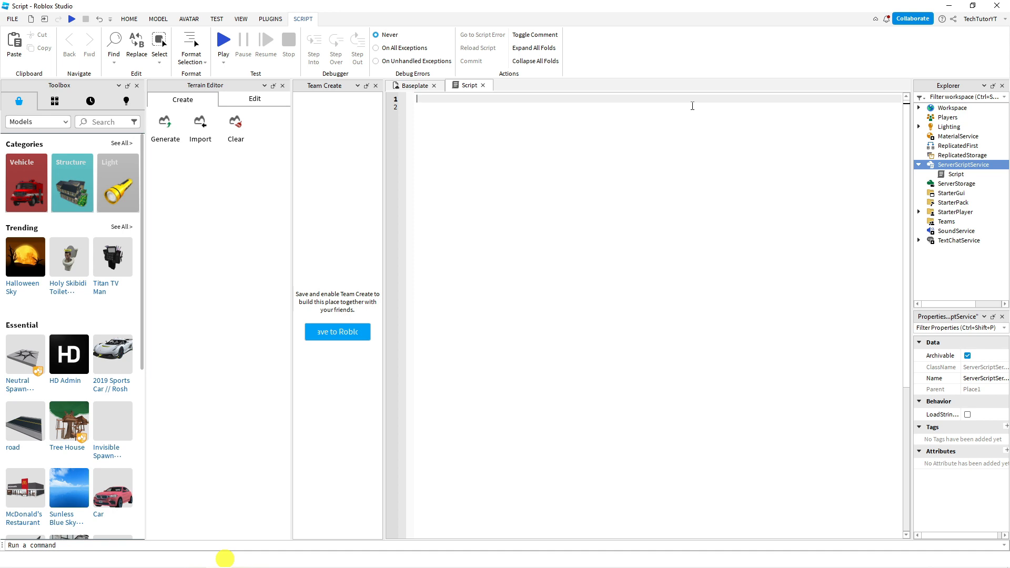
key(ctrl+v)
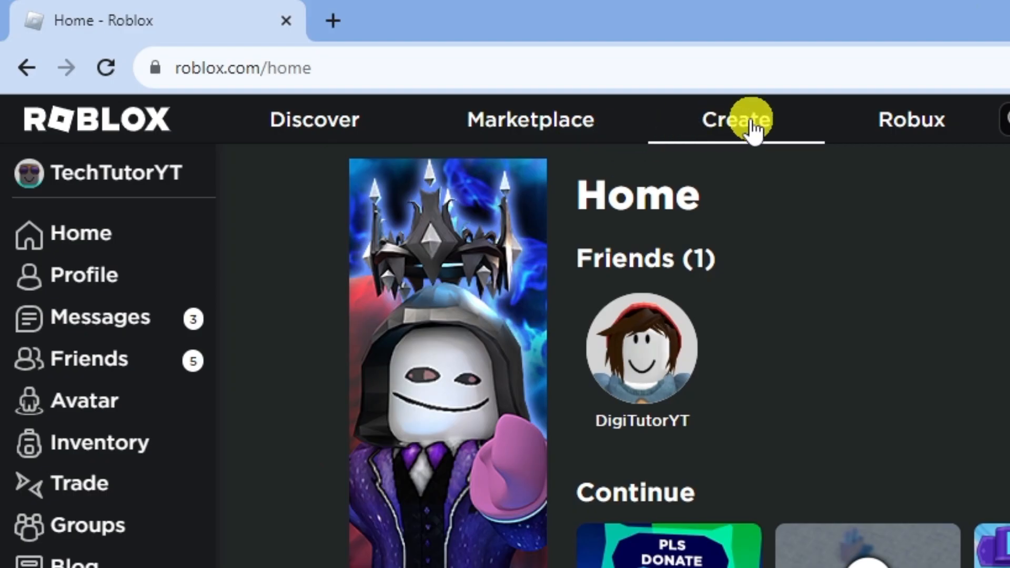
Switch to the Roblox website in the browser and open the badge creation page for the DEMO experience in Creator Hub
click(750, 118)
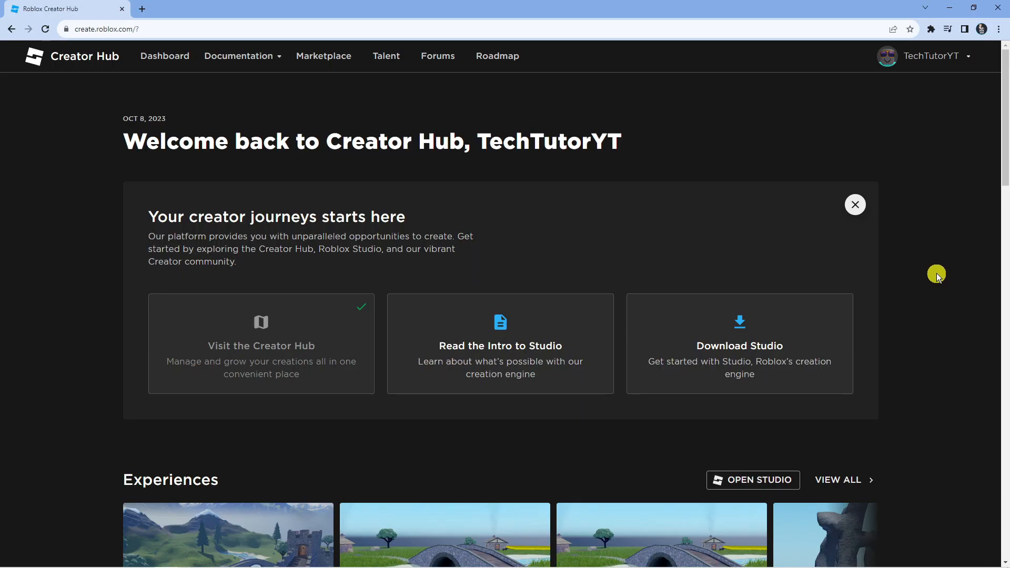
scroll(976, 165, down, 2)
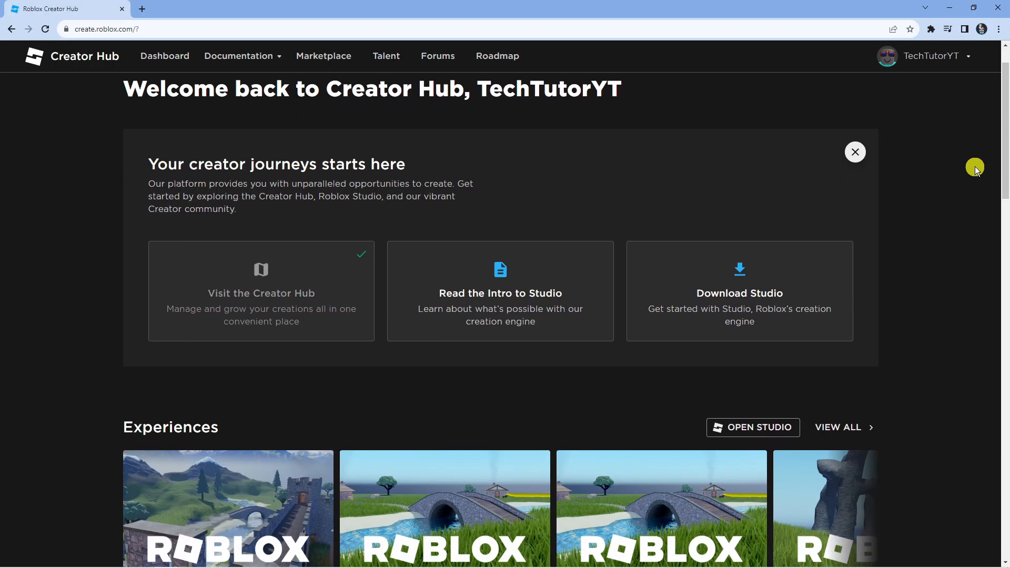
scroll(977, 163, down, 1)
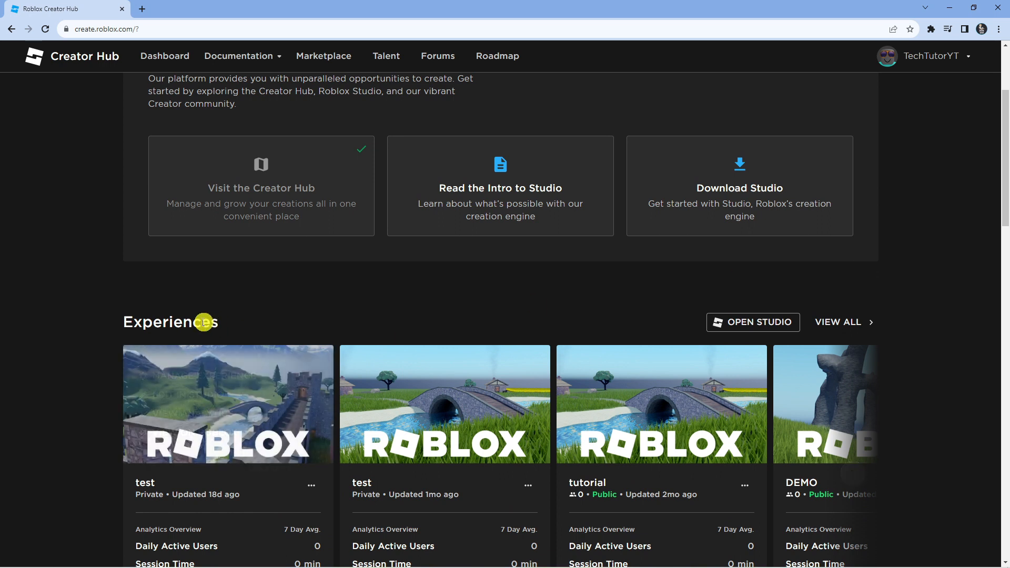
click(841, 322)
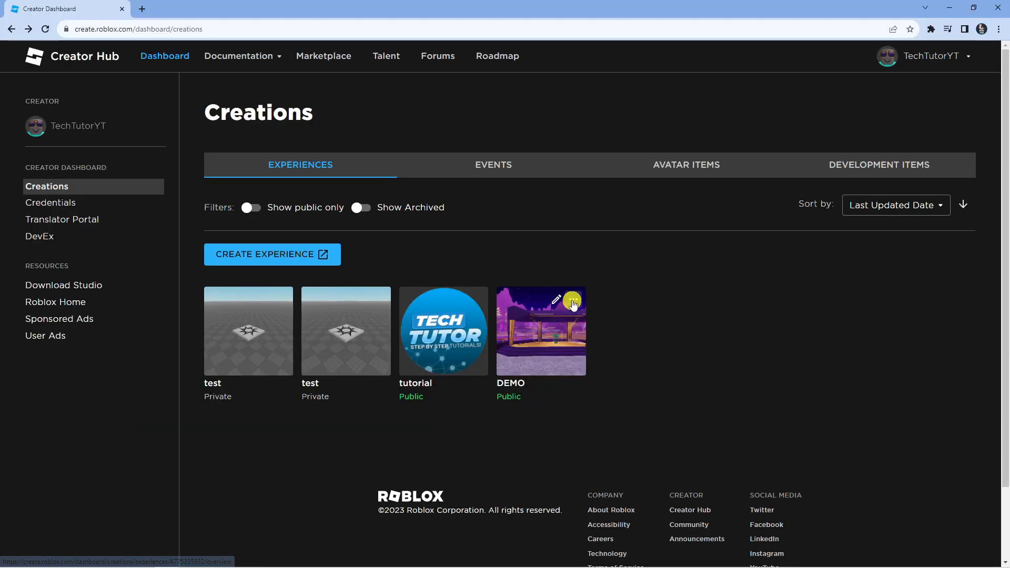
click(573, 301)
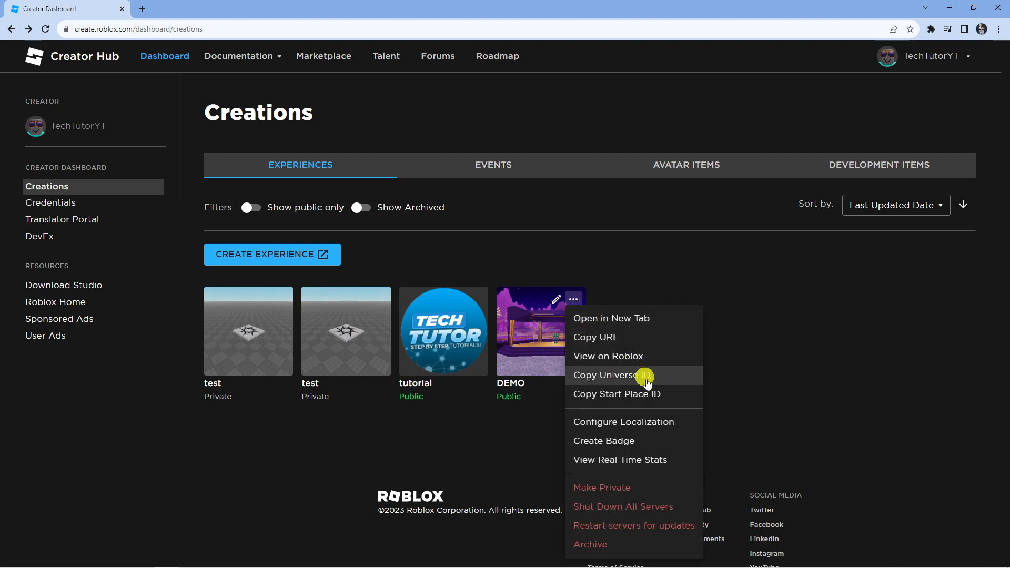
click(634, 440)
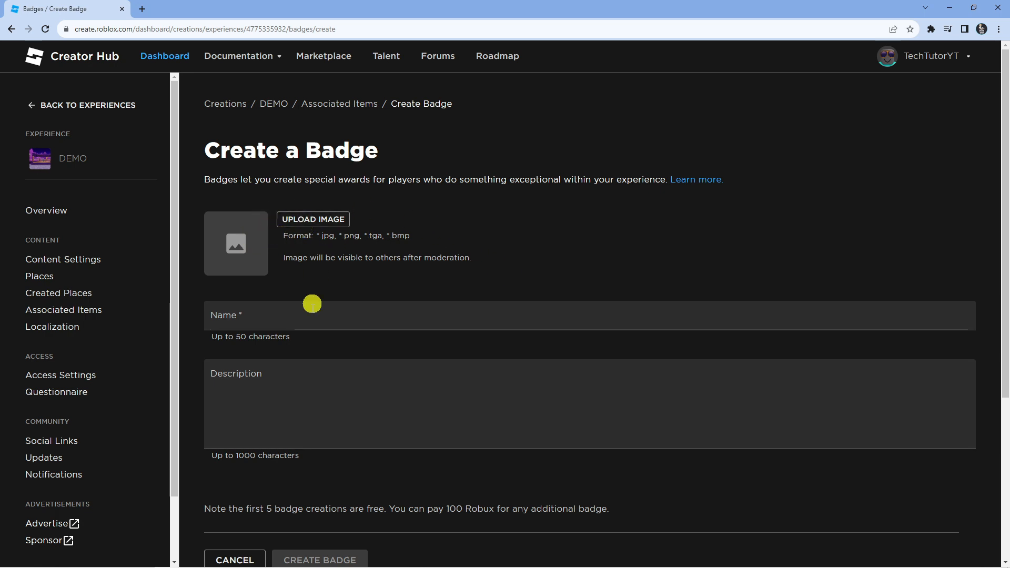
Create a badge named "Test" with the description "Thanks for joining my game" and the Animal Insights image
click(308, 315)
text(Test)
click(342, 374)
text(Thanks)
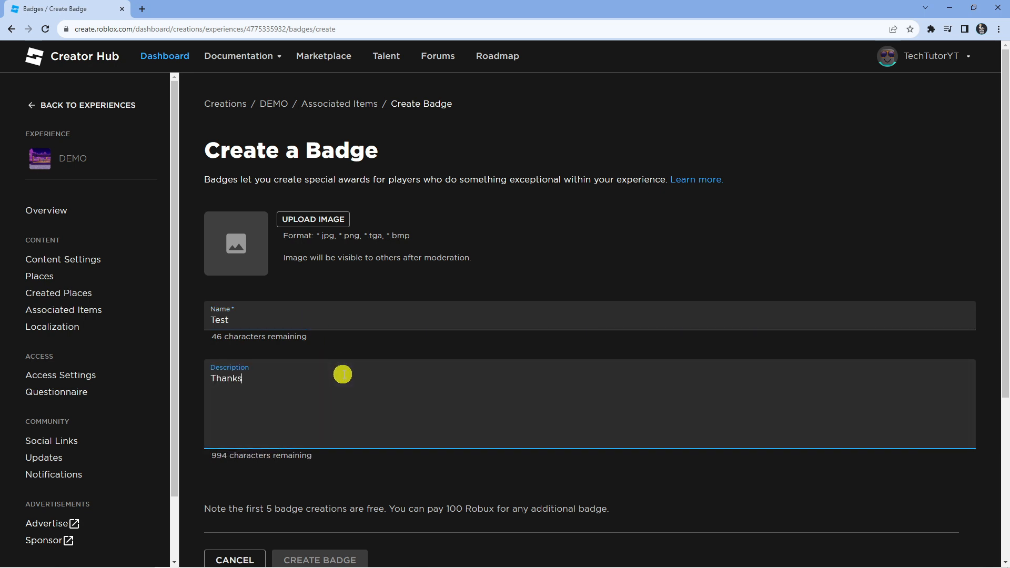
text( for joining my ga)
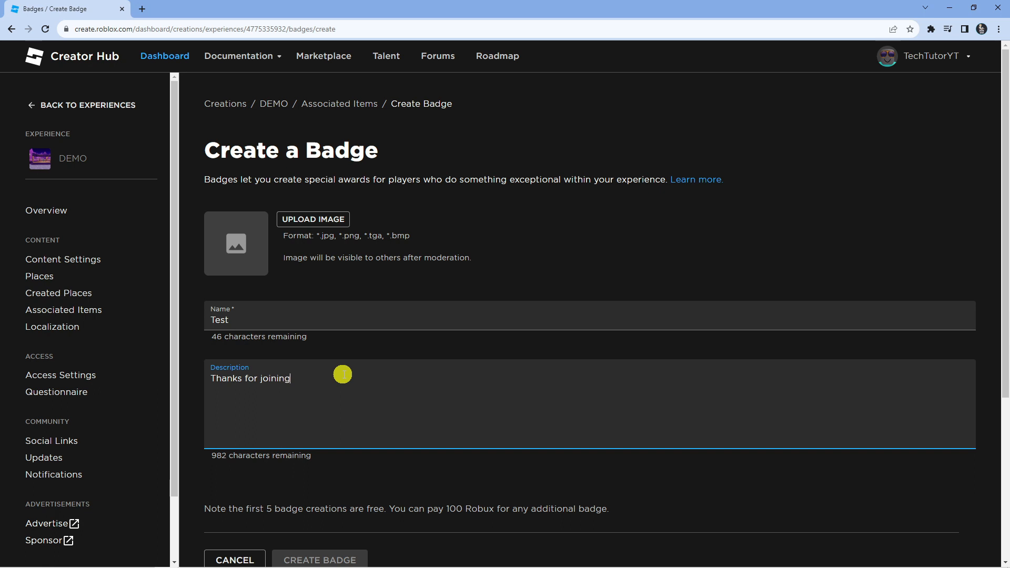
text(me)
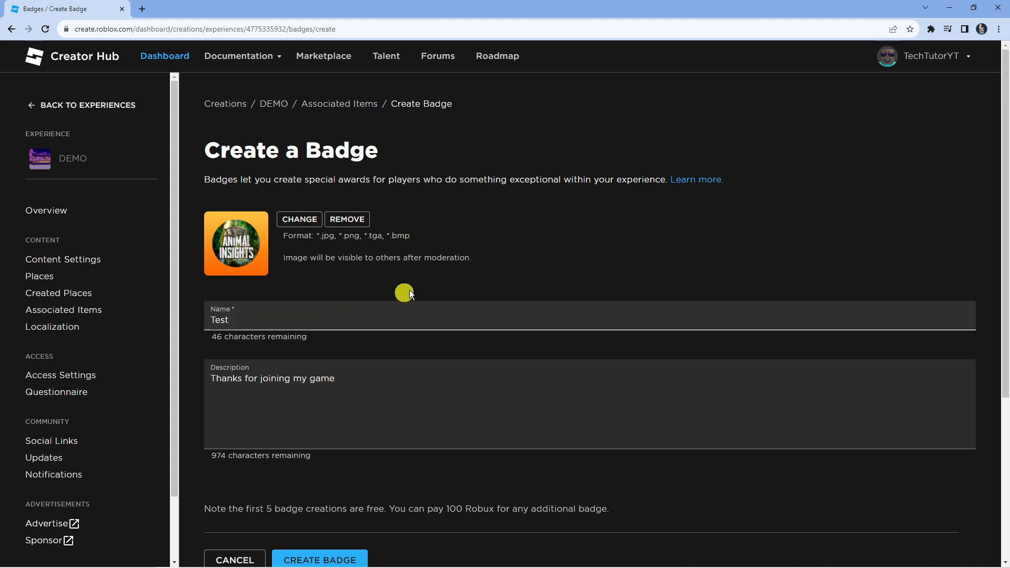
scroll(433, 281, down, 2)
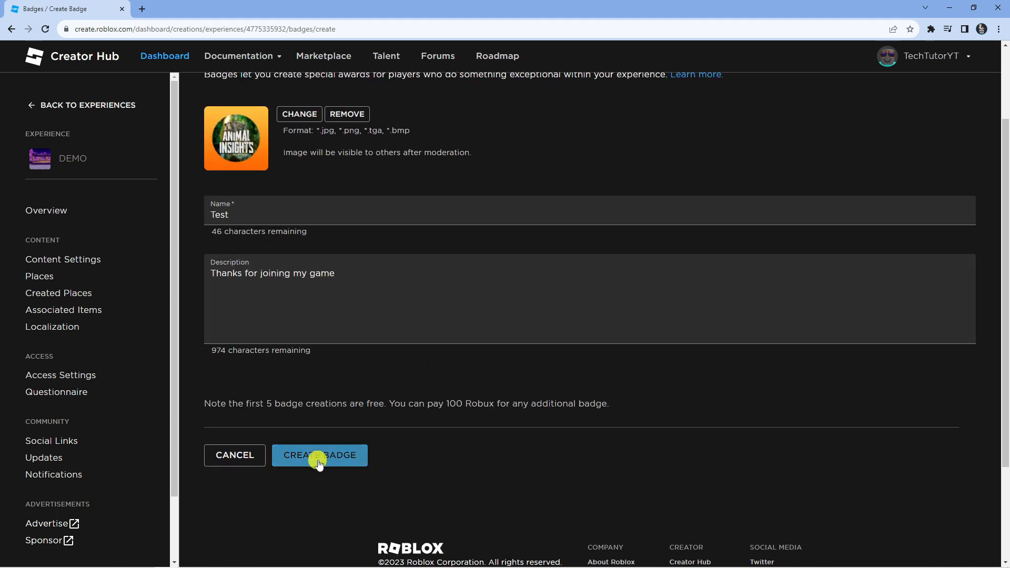
click(361, 452)
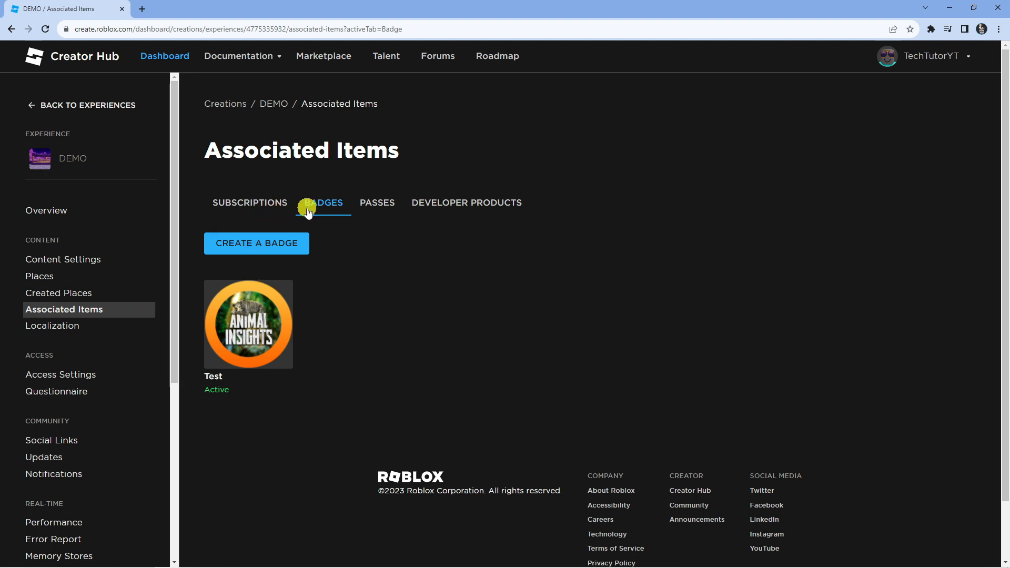
Copy the asset ID of the Test badge from the DEMO experience's badges
mouse_move(266, 326)
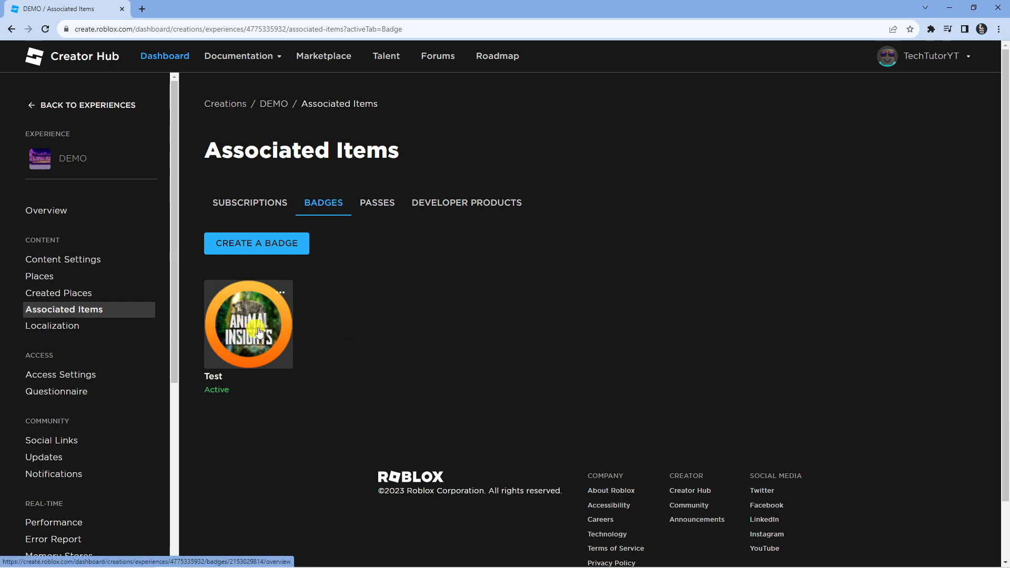
click(279, 293)
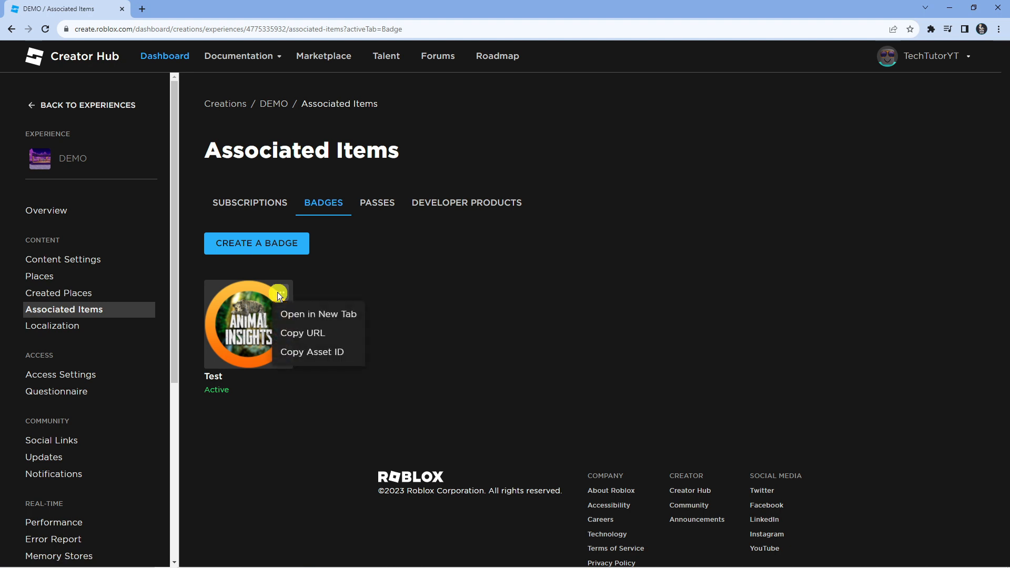
click(323, 353)
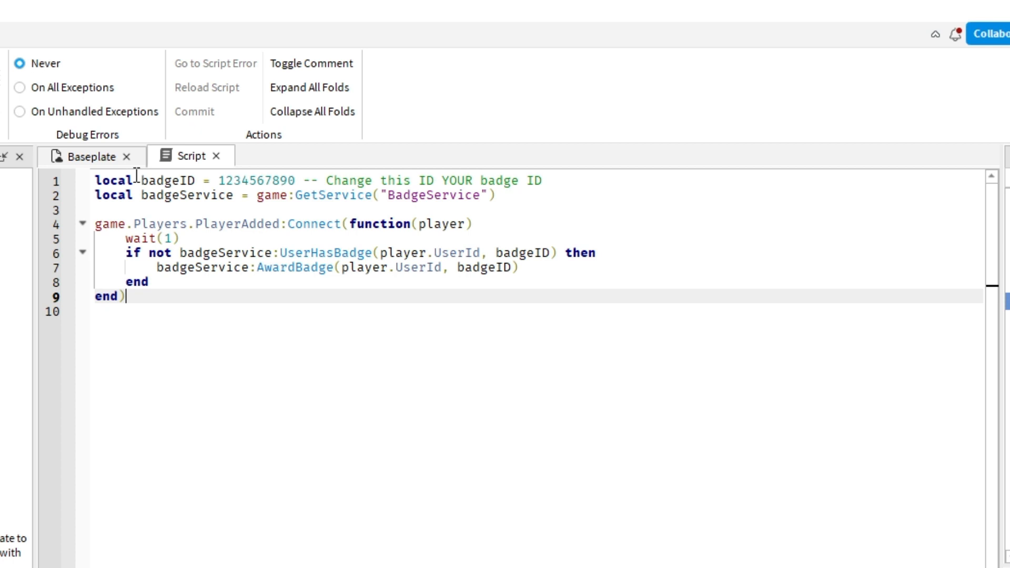
click(215, 181)
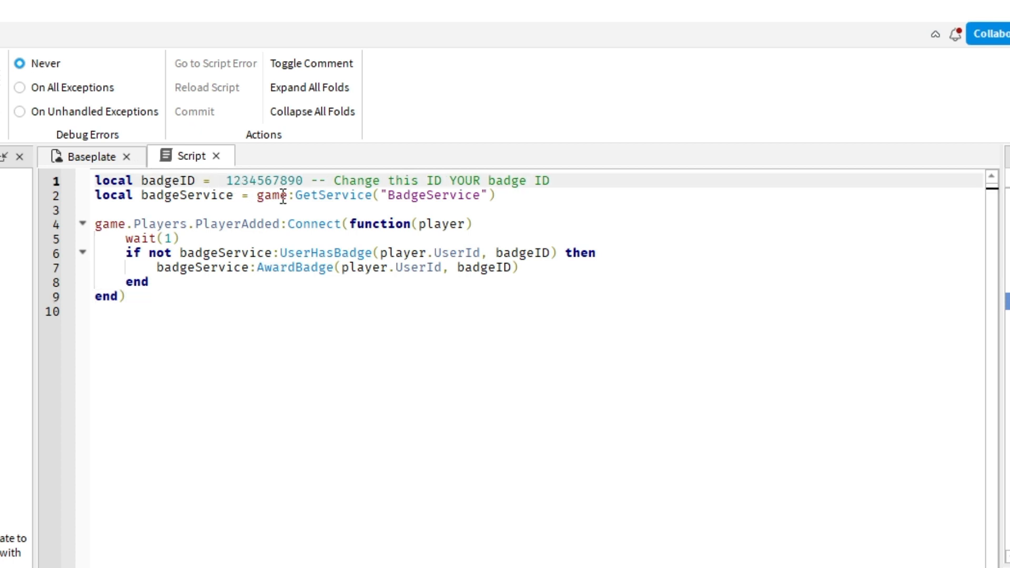
key(ctrl+v)
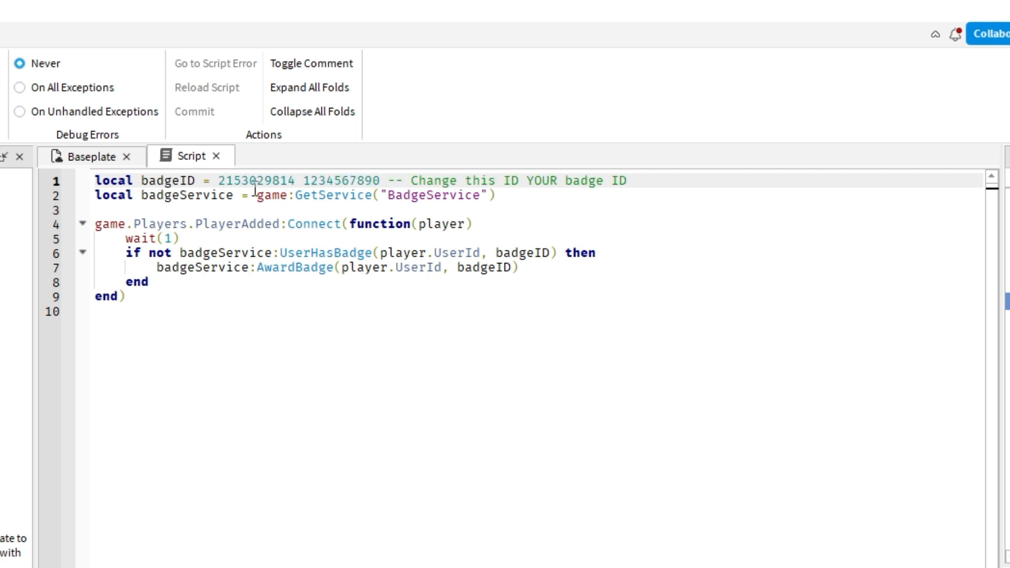
drag(296, 180, 630, 179)
key(BackSpace)
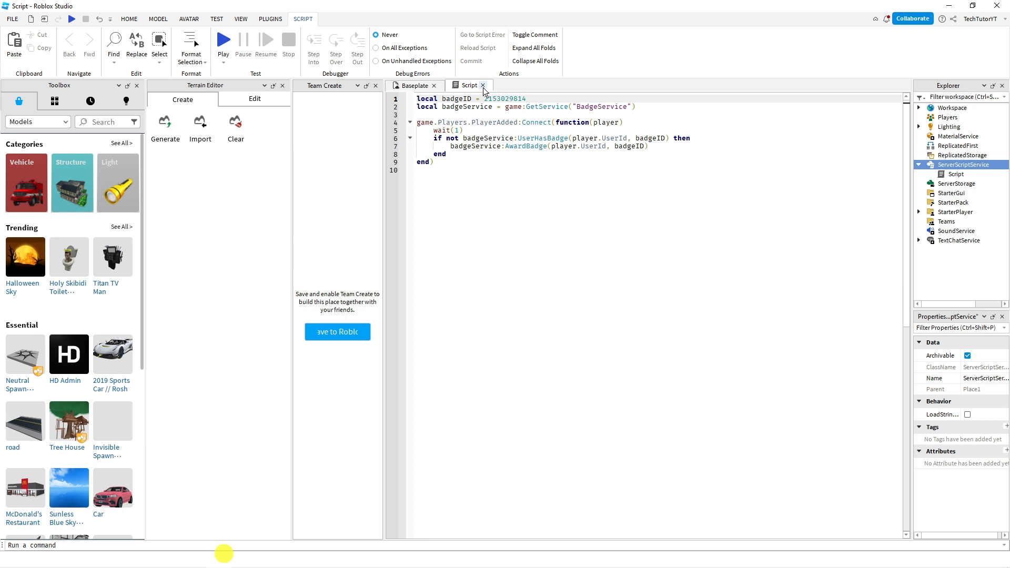
Close the script and start publishing the place to Roblox
click(483, 86)
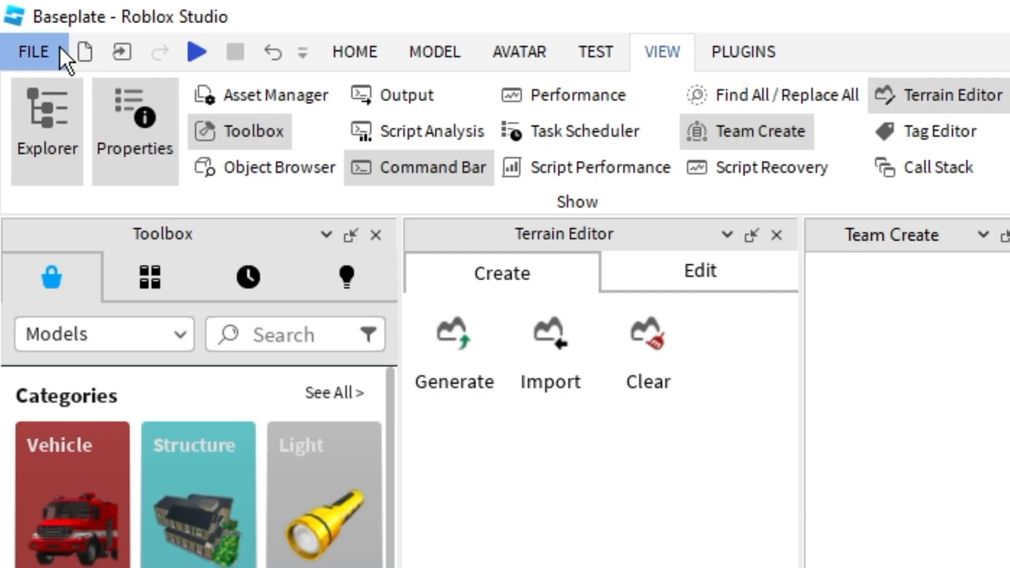
click(21, 17)
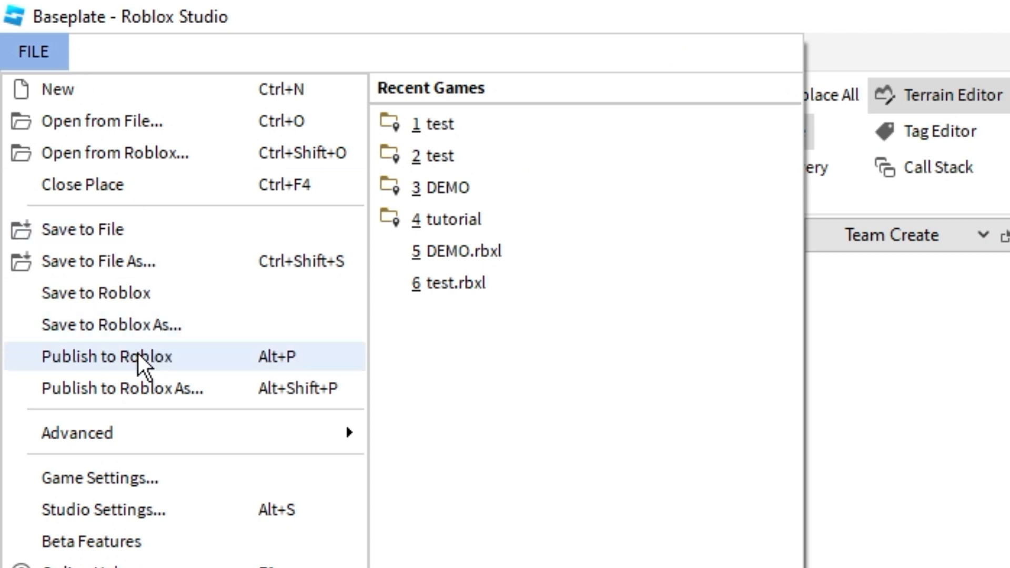
click(941, 442)
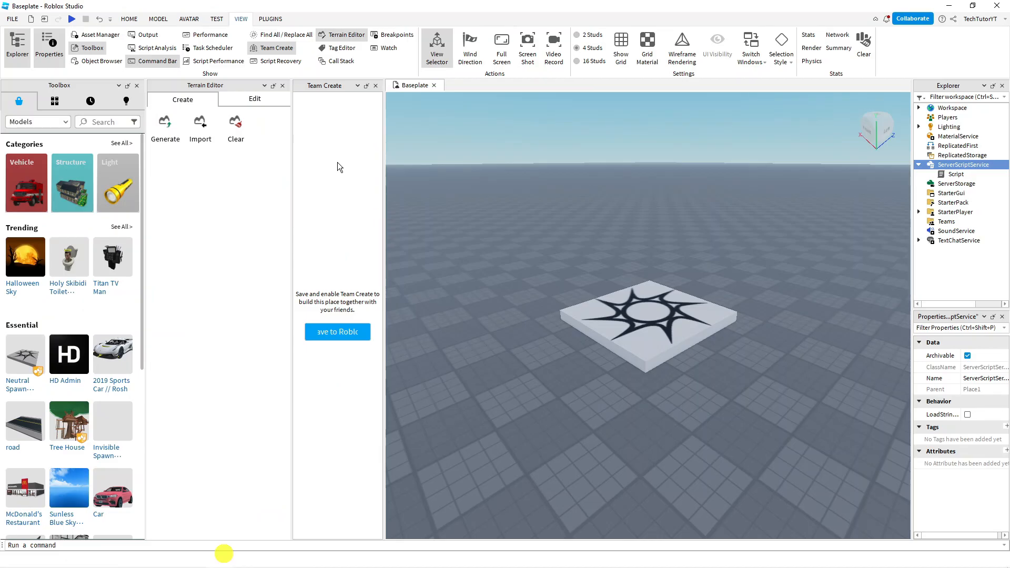